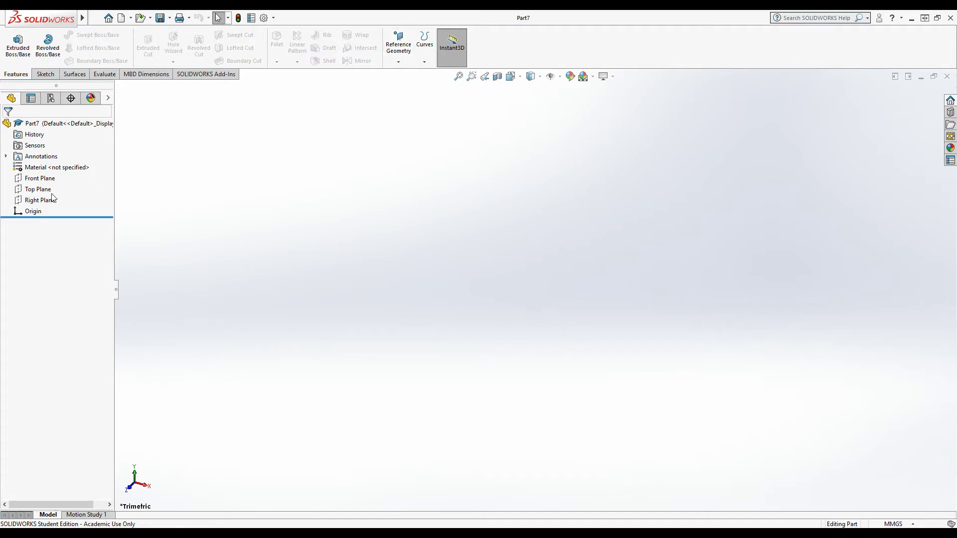
Select Front Plane in the new part Part7 as the reference for new planes.
{"action": "left_click", "coordinate": [40, 178]}
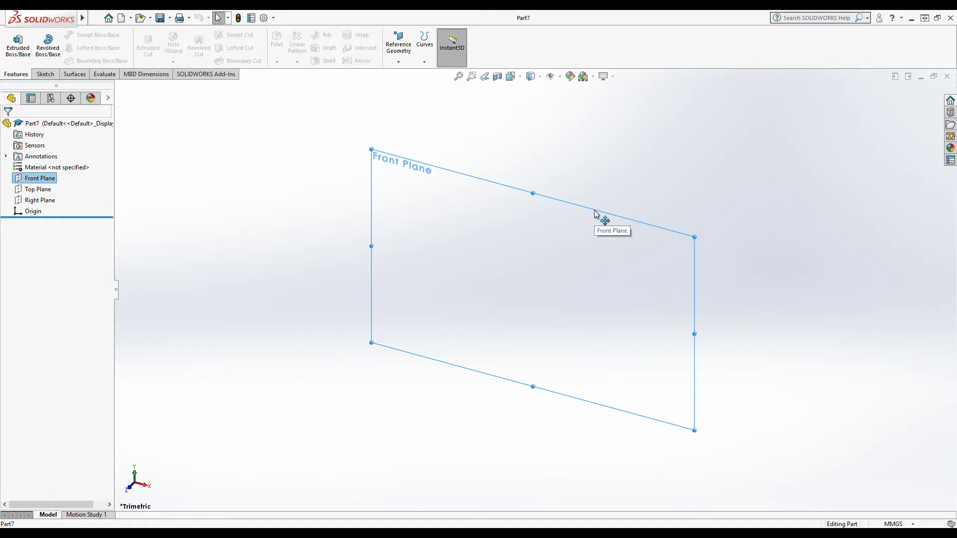
Create two reference planes offset 100 mm apart from Front Plane.
{"action": "left_click", "coordinate": [399, 60]}
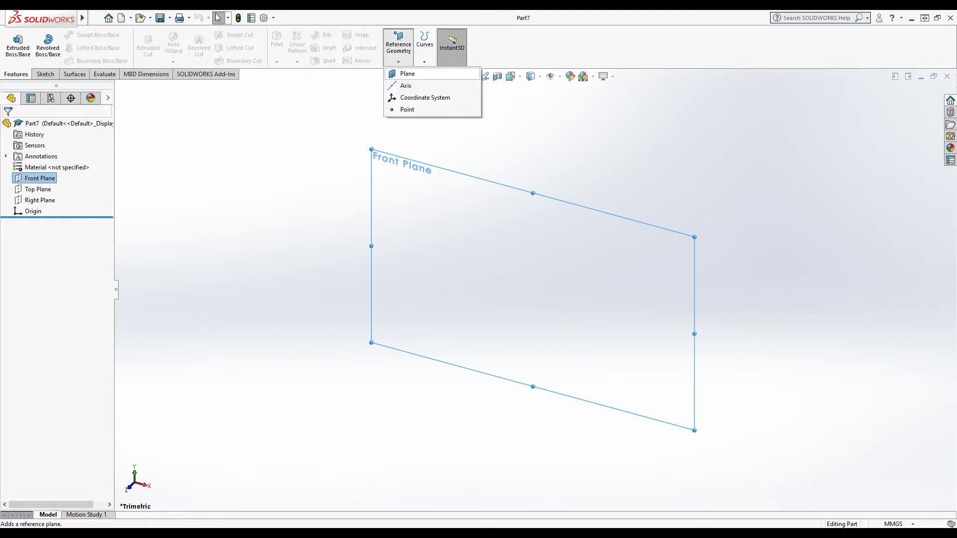
{"action": "left_click", "coordinate": [407, 74]}
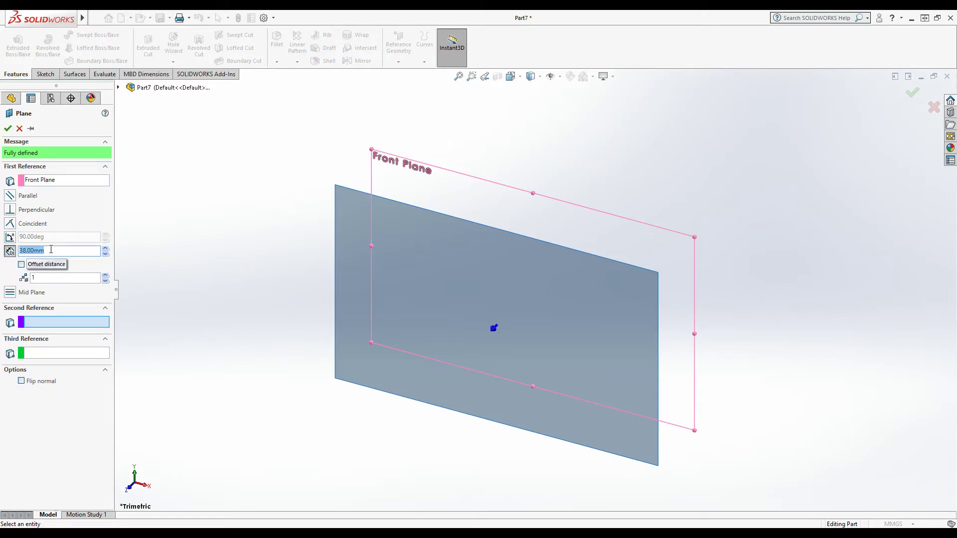
{"action": "type", "text": "100"}
{"action": "key", "text": "Return"}
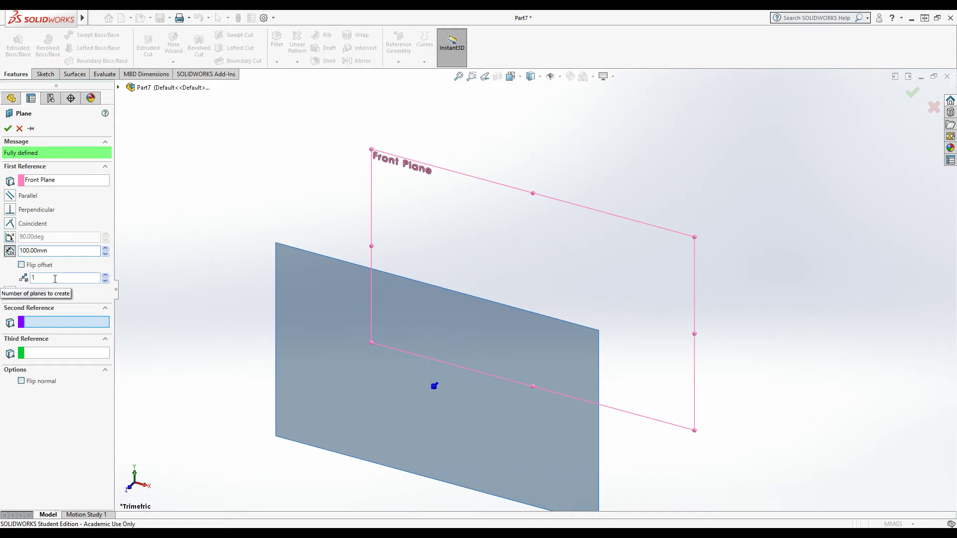
{"action": "left_click", "coordinate": [105, 276]}
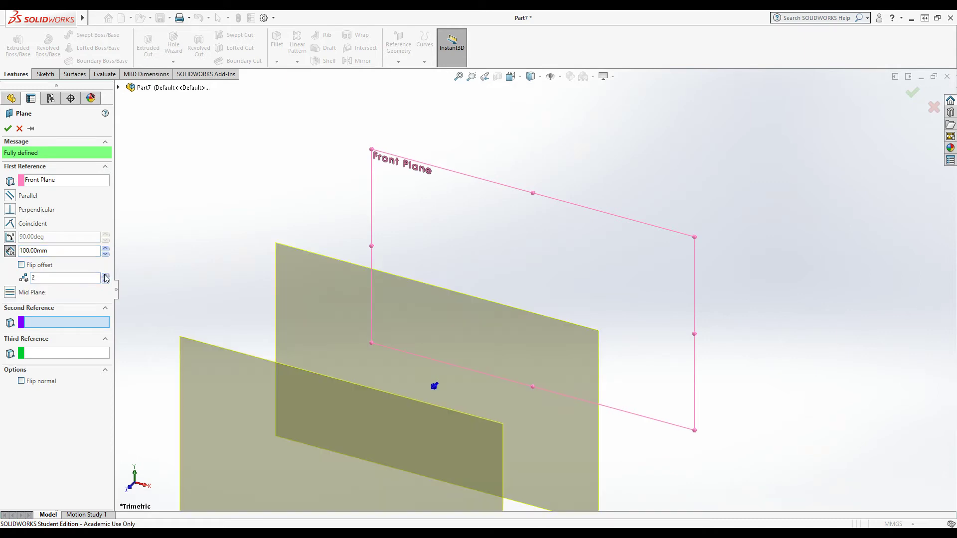
{"action": "key", "text": "z"}
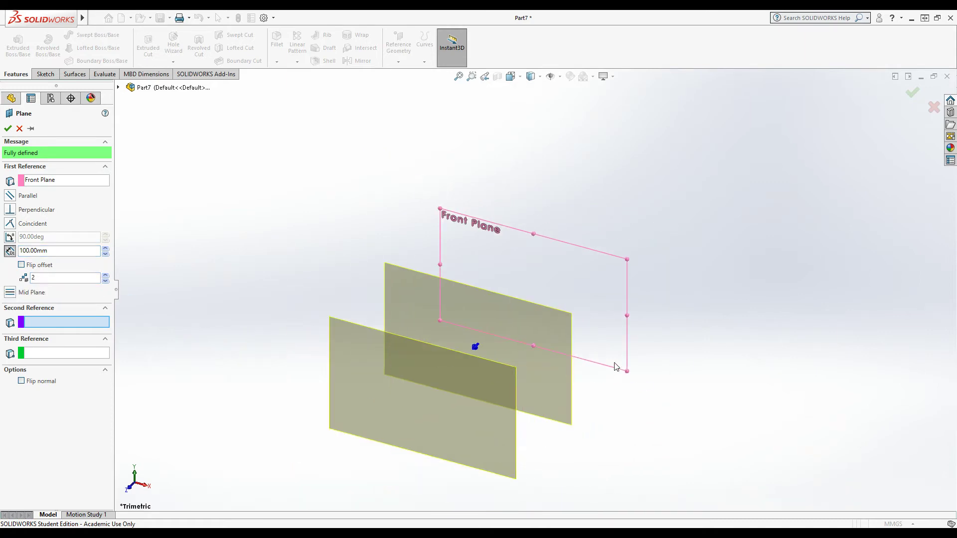
{"action": "left_click", "coordinate": [908, 94]}
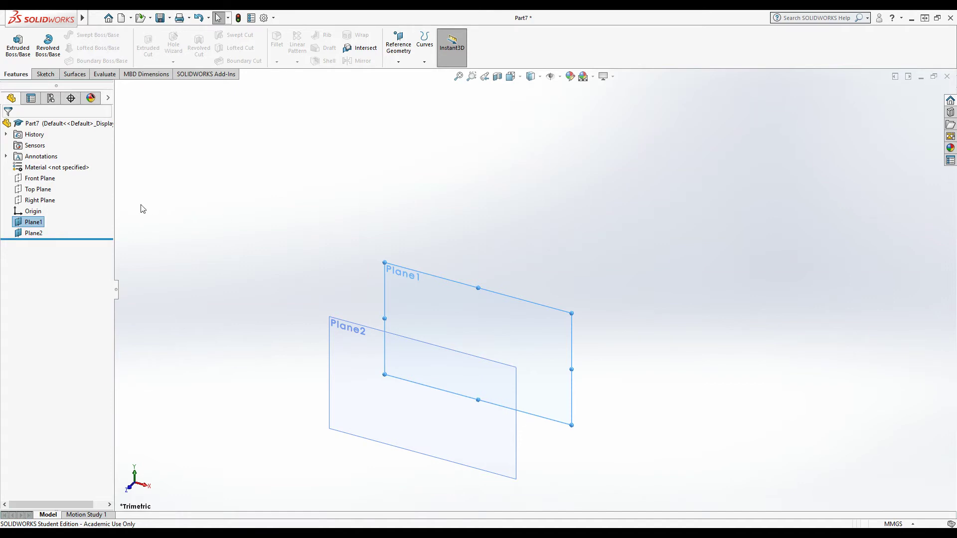
Show Front Plane and orbit so it appears with Plane1 and Plane2.
{"action": "right_click", "coordinate": [50, 183]}
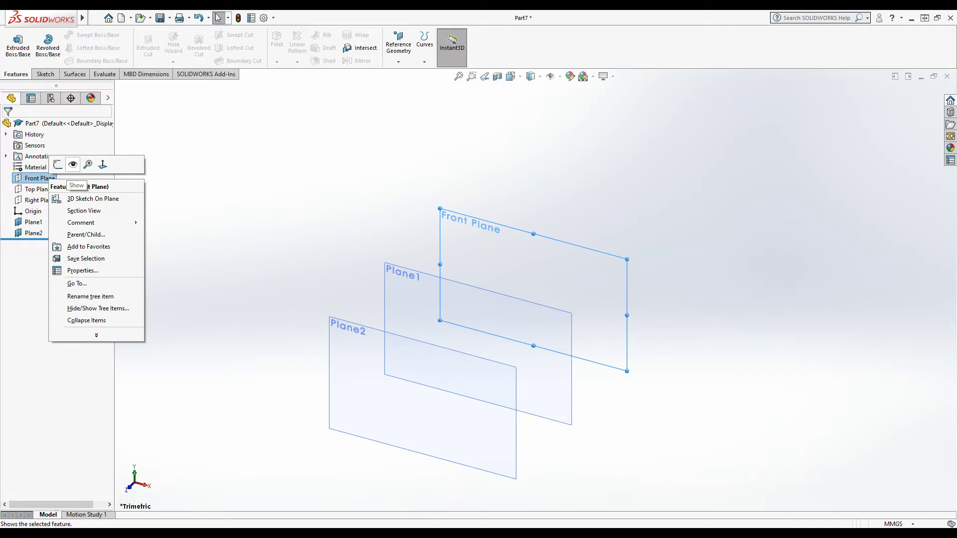
{"action": "left_click", "coordinate": [72, 164]}
{"action": "left_click", "coordinate": [241, 232]}
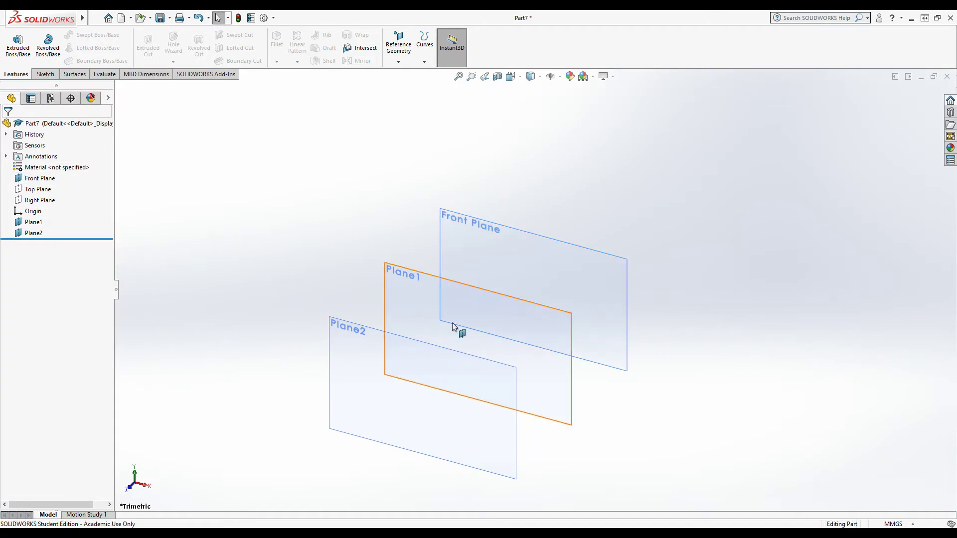
{"action": "mouse_move", "coordinate": [669, 412]}
{"action": "middle_mouse_down"}
{"action": "mouse_move", "coordinate": [628, 353]}
{"action": "mouse_move", "coordinate": [605, 353]}
{"action": "mouse_move", "coordinate": [649, 385]}
{"action": "mouse_move", "coordinate": [658, 408]}
{"action": "middle_mouse_up"}
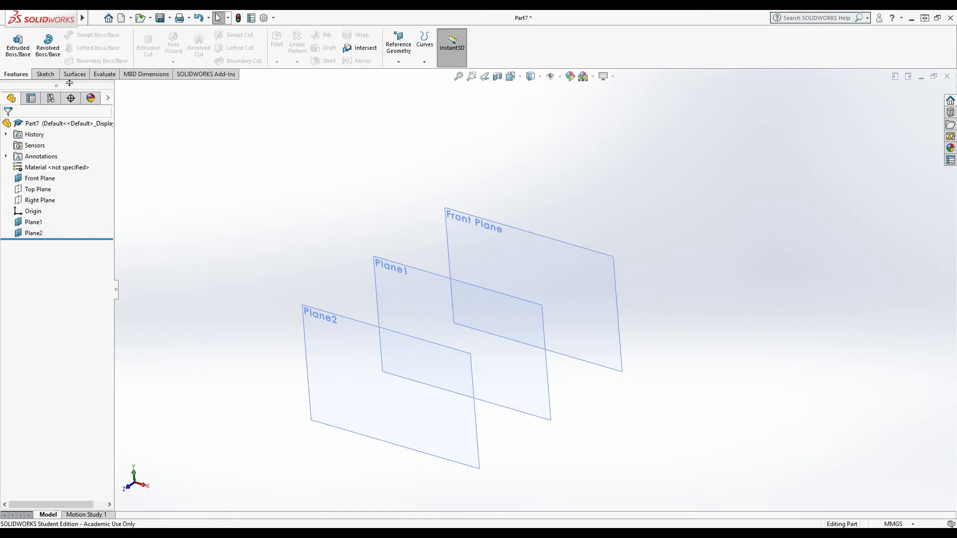
Sketch a circle centred on the origin on Front Plane as Sketch1.
{"action": "left_click", "coordinate": [45, 74]}
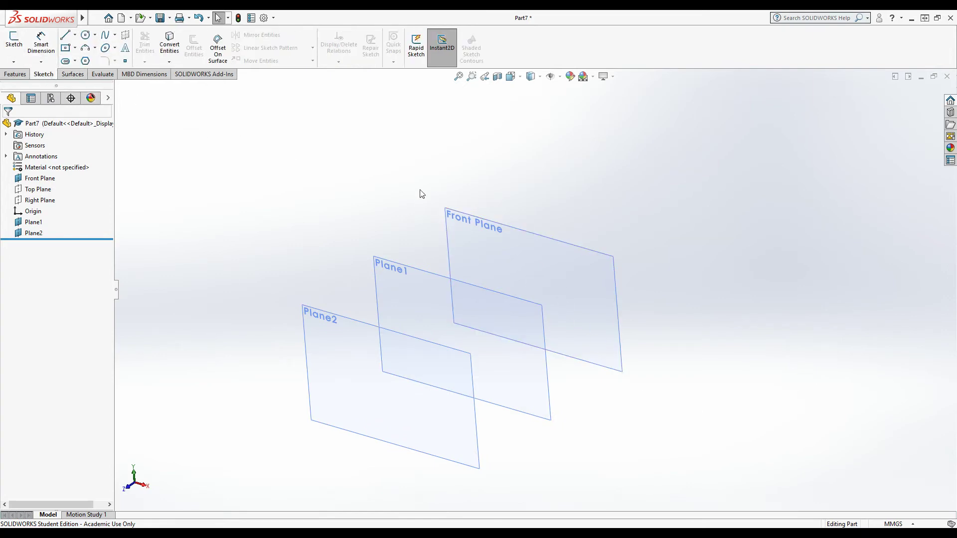
{"action": "left_click", "coordinate": [524, 261]}
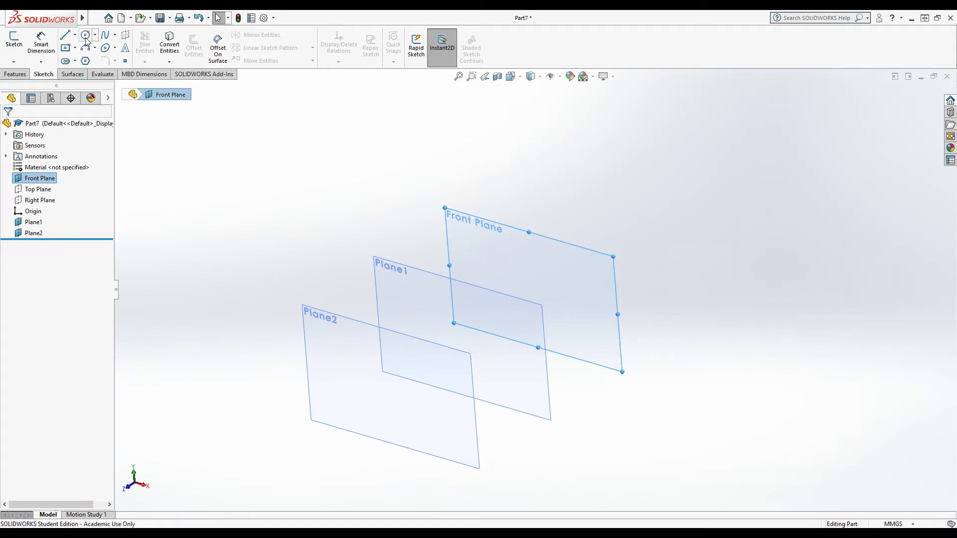
{"action": "left_click", "coordinate": [85, 37]}
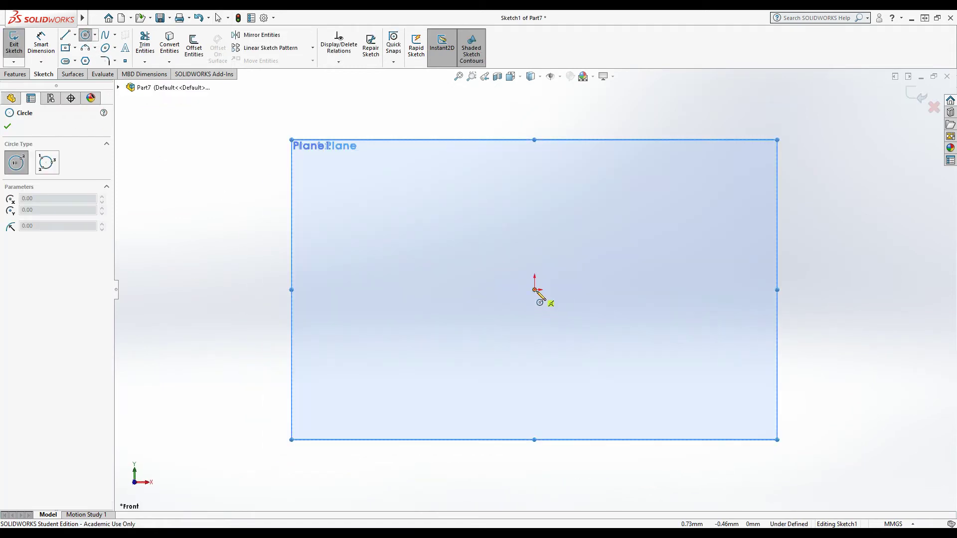
{"action": "left_click", "coordinate": [535, 290]}
{"action": "left_click", "coordinate": [651, 352]}
{"action": "left_click", "coordinate": [918, 96]}
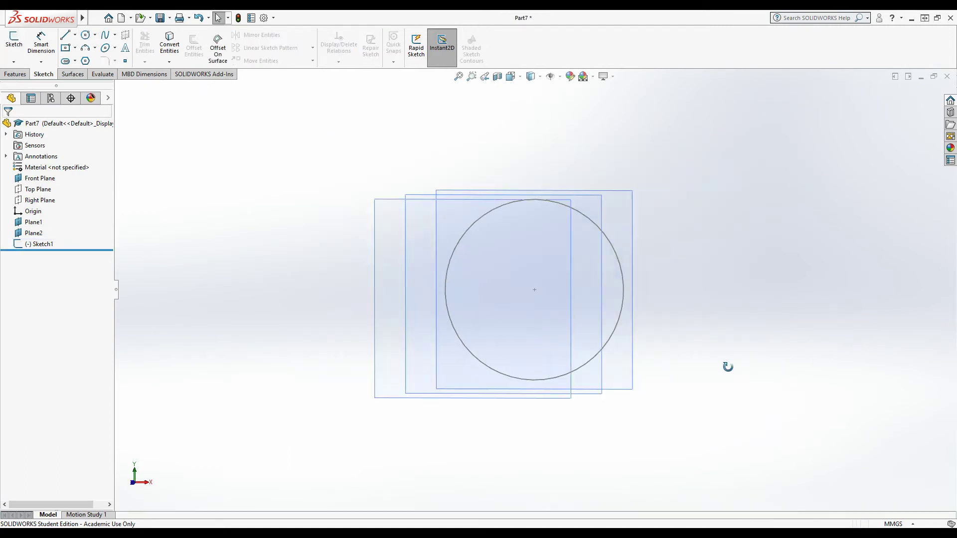
Sketch a center rectangle about the origin on Plane1 as Sketch2.
{"action": "left_click", "coordinate": [492, 251]}
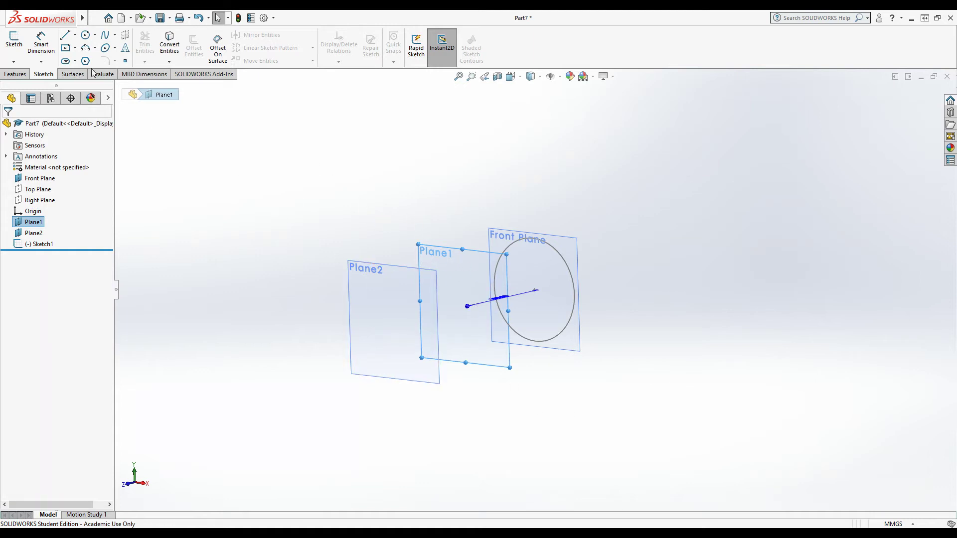
{"action": "left_click", "coordinate": [66, 48]}
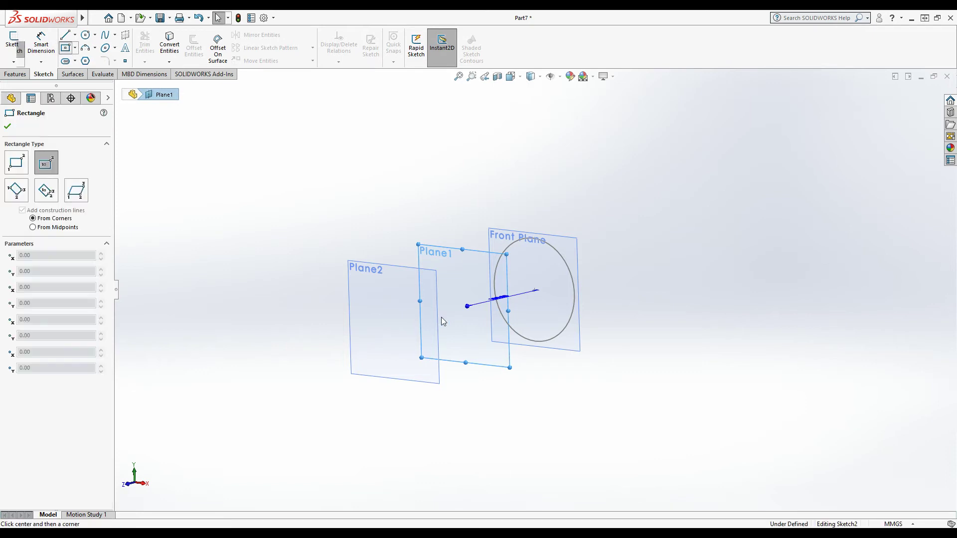
{"action": "left_click", "coordinate": [464, 305]}
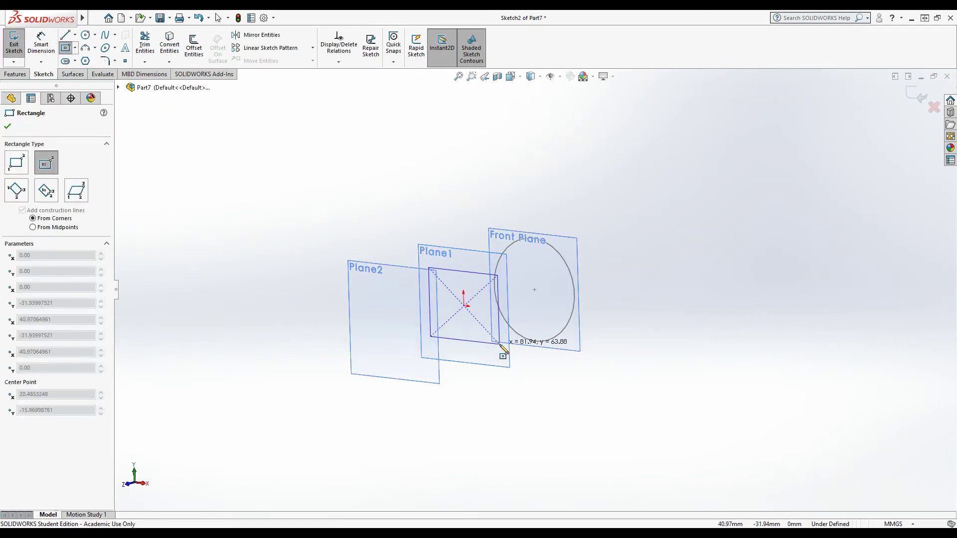
{"action": "left_click", "coordinate": [499, 344]}
{"action": "left_click", "coordinate": [922, 105]}
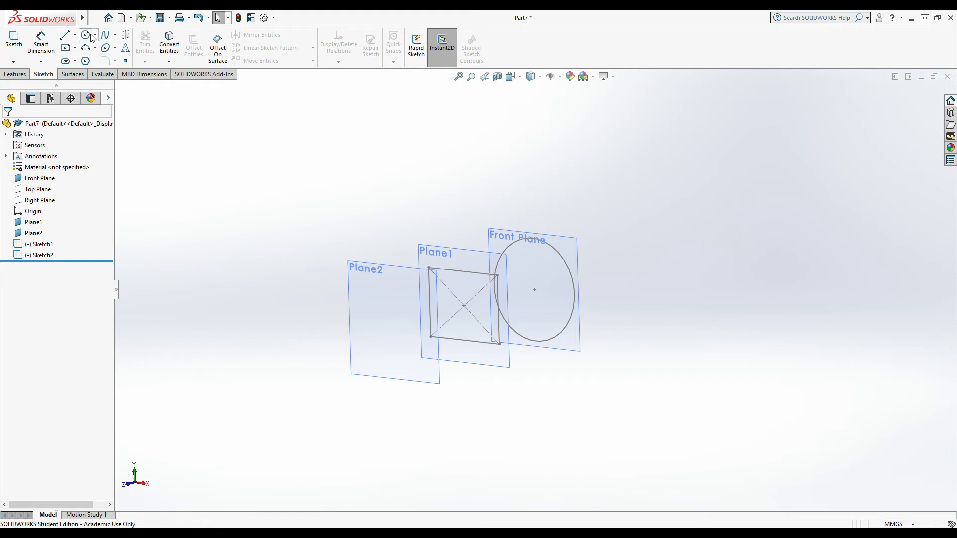
Sketch a circle on Plane2 as Sketch3 and orbit to view all three profiles.
{"action": "left_click", "coordinate": [369, 324]}
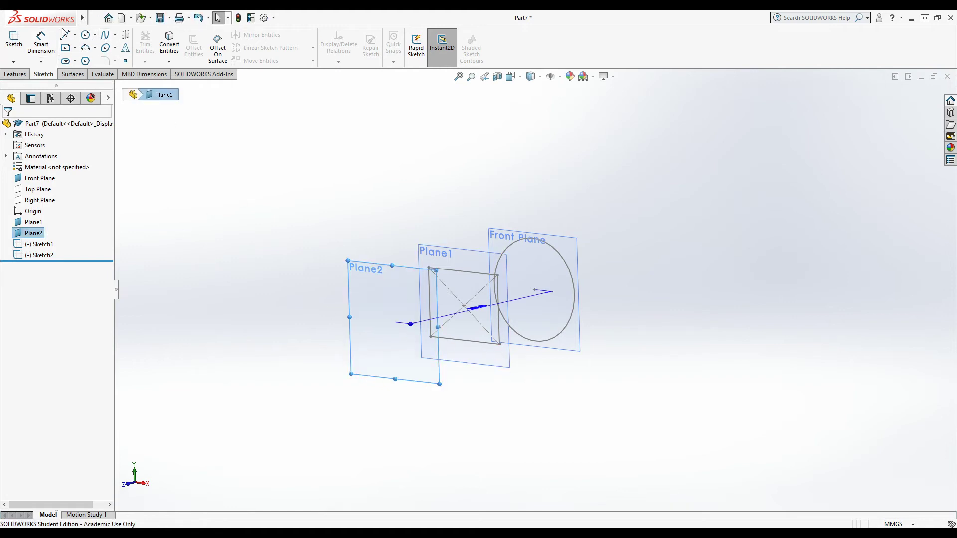
{"action": "left_click", "coordinate": [86, 35]}
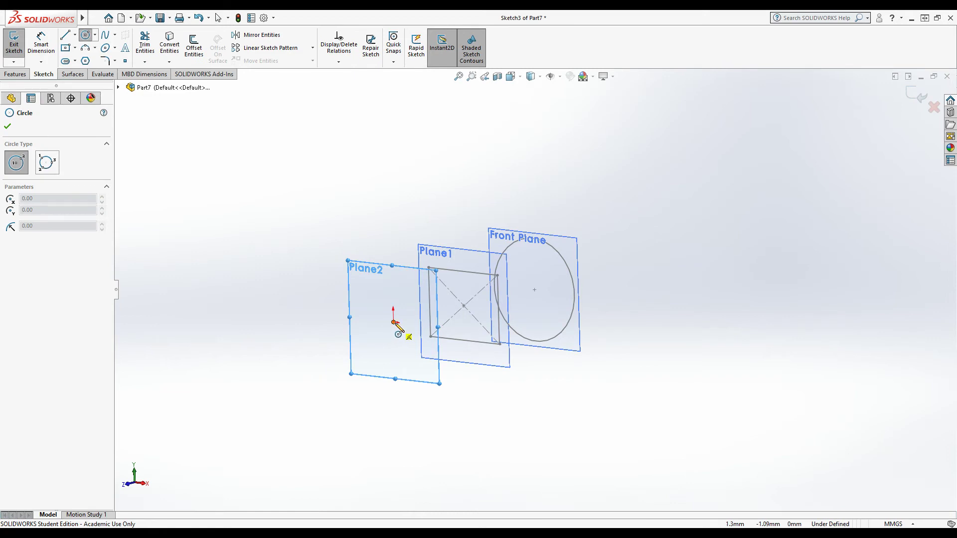
{"action": "left_click", "coordinate": [394, 322]}
{"action": "left_click", "coordinate": [423, 367]}
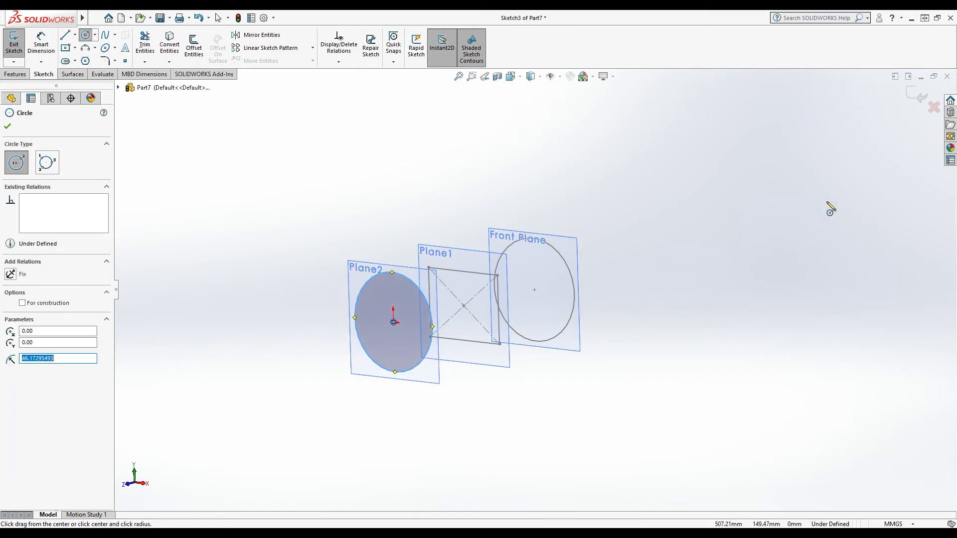
{"action": "key", "text": "Escape"}
{"action": "right_click_drag", "start_coordinate": [678, 386], "coordinate": [662, 402]}
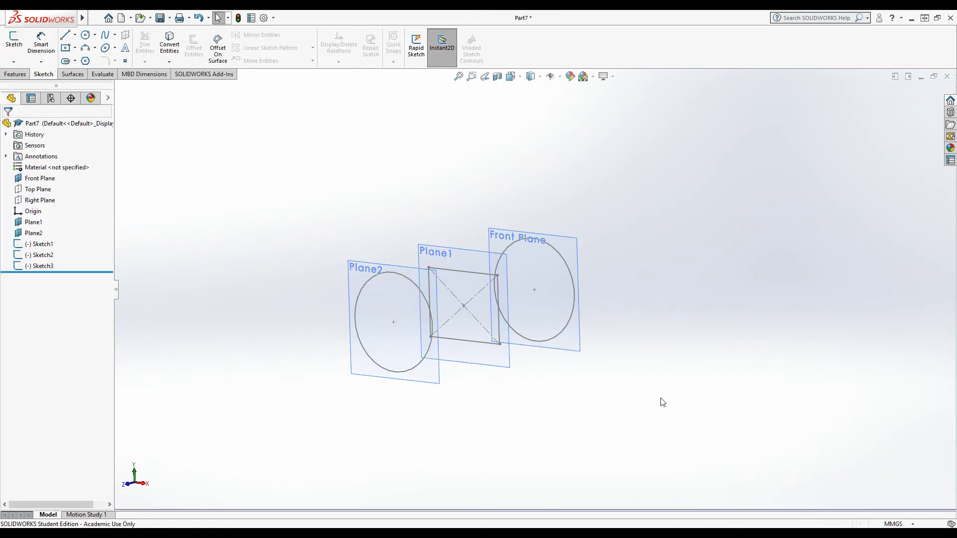
{"action": "mouse_move", "coordinate": [665, 394]}
{"action": "middle_mouse_down"}
{"action": "mouse_move", "coordinate": [573, 384]}
{"action": "mouse_move", "coordinate": [633, 376]}
{"action": "mouse_move", "coordinate": [656, 448]}
{"action": "middle_mouse_up"}
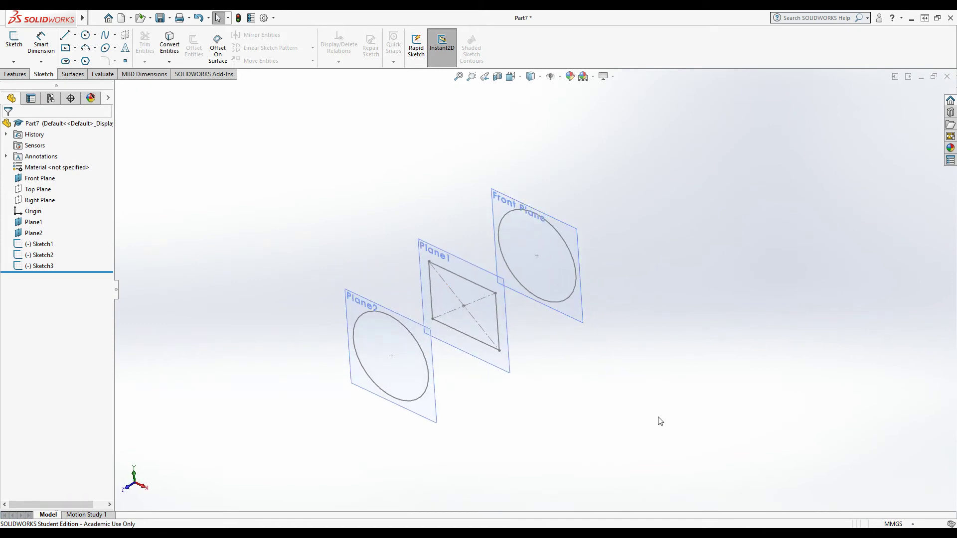
{"action": "mouse_move", "coordinate": [634, 400]}
{"action": "middle_mouse_down"}
{"action": "mouse_move", "coordinate": [633, 372]}
{"action": "mouse_move", "coordinate": [654, 355]}
{"action": "mouse_move", "coordinate": [640, 314]}
{"action": "middle_mouse_up"}
{"action": "middle_click_drag", "start_coordinate": [570, 389], "coordinate": [577, 382]}
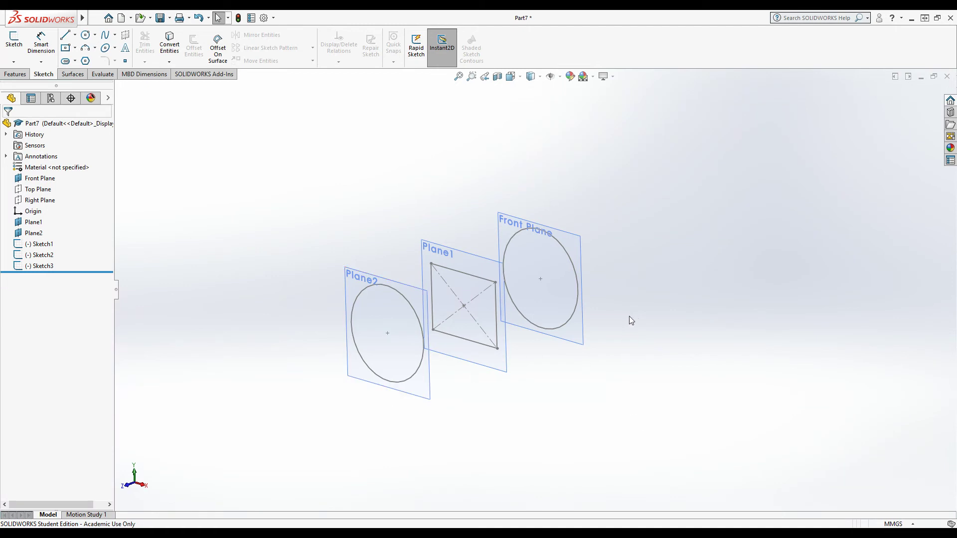
{"action": "mouse_move", "coordinate": [629, 317]}
{"action": "middle_mouse_down"}
{"action": "mouse_move", "coordinate": [600, 319]}
{"action": "mouse_move", "coordinate": [648, 333]}
{"action": "mouse_move", "coordinate": [634, 354]}
{"action": "mouse_move", "coordinate": [595, 323]}
{"action": "mouse_move", "coordinate": [592, 391]}
{"action": "mouse_move", "coordinate": [558, 288]}
{"action": "middle_mouse_up"}
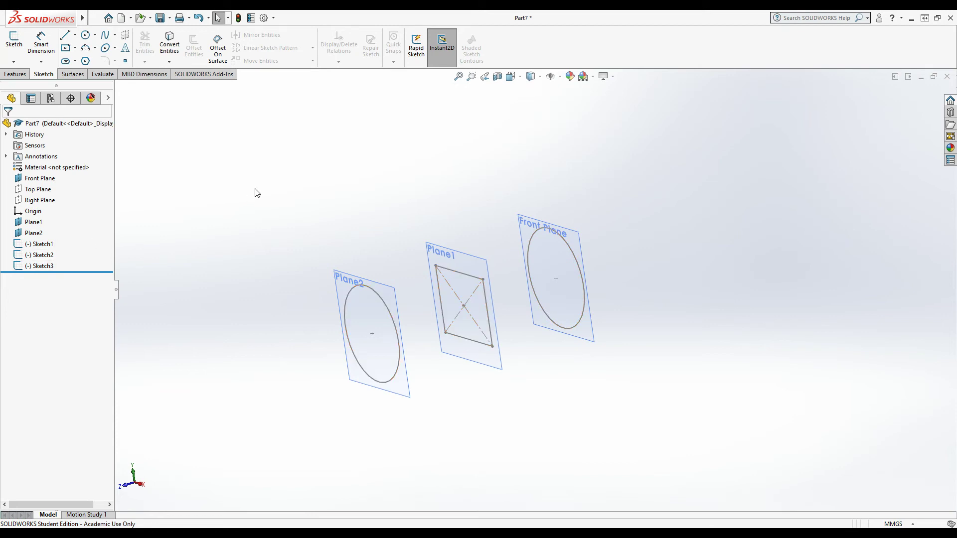
Start a loft through the Plane2 circle, Plane1 square and Front Plane circle.
{"action": "left_click", "coordinate": [18, 78]}
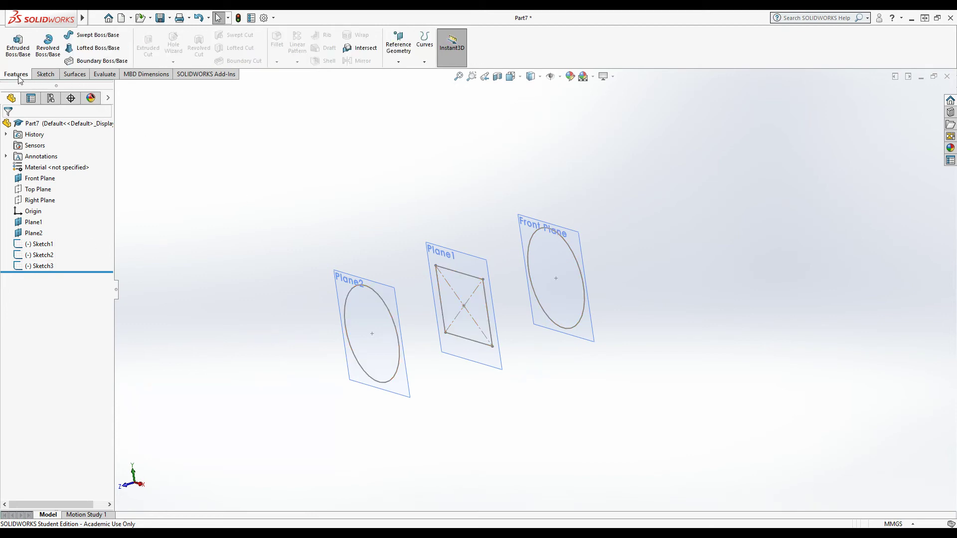
{"action": "left_click", "coordinate": [102, 48]}
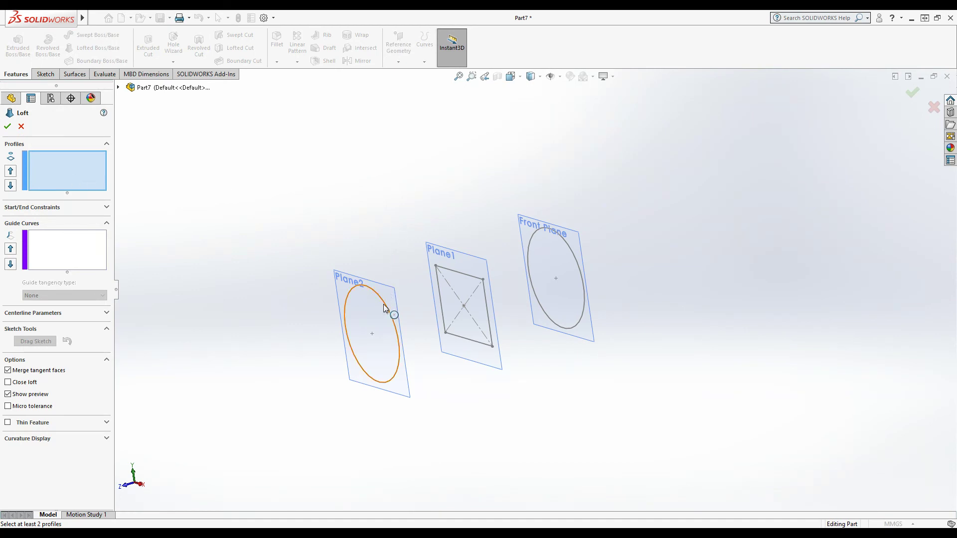
{"action": "left_click", "coordinate": [384, 304]}
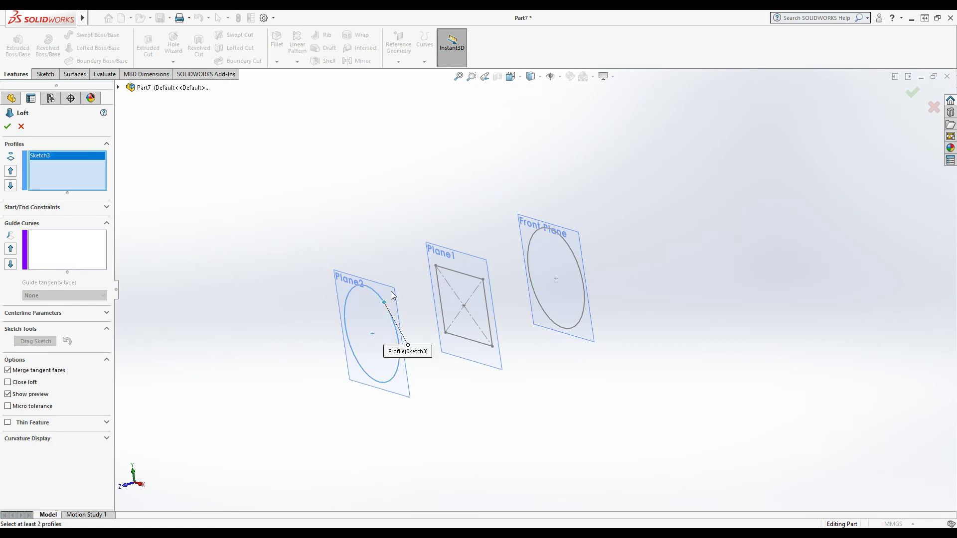
{"action": "left_click", "coordinate": [483, 281]}
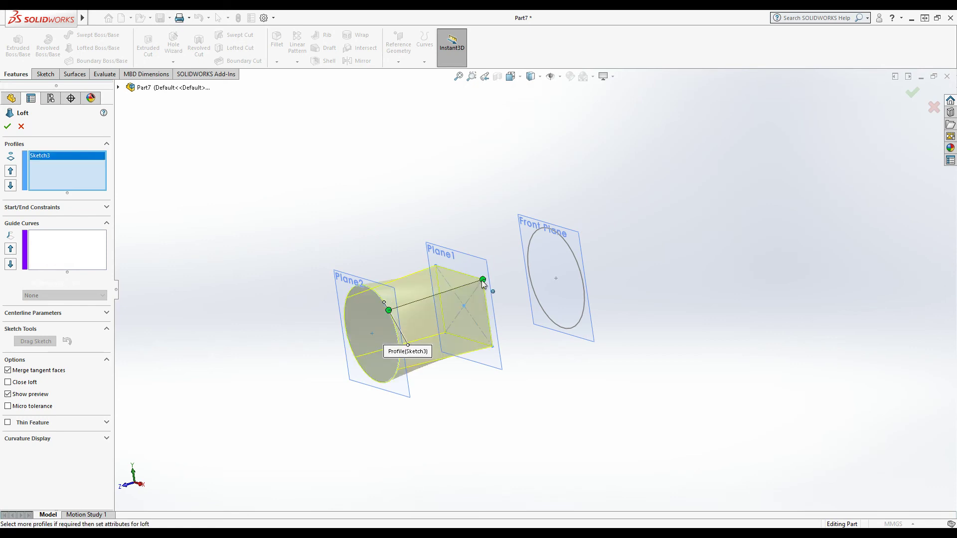
{"action": "left_click", "coordinate": [567, 243]}
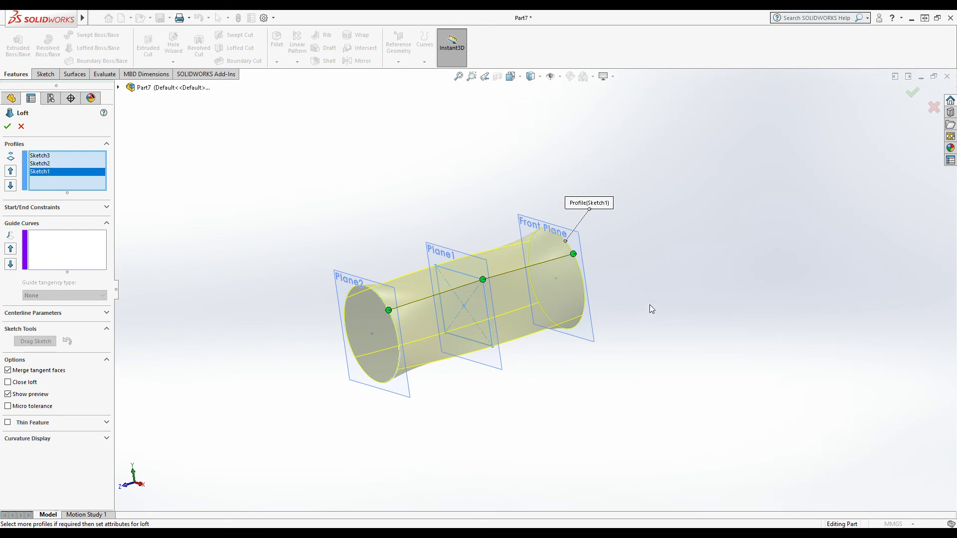
Drag the square's connector down to twist the loft, then accept it.
{"action": "mouse_move", "coordinate": [650, 305]}
{"action": "middle_mouse_down"}
{"action": "mouse_move", "coordinate": [681, 344]}
{"action": "mouse_move", "coordinate": [735, 348]}
{"action": "mouse_move", "coordinate": [705, 342]}
{"action": "mouse_move", "coordinate": [609, 264]}
{"action": "mouse_move", "coordinate": [590, 211]}
{"action": "mouse_move", "coordinate": [523, 257]}
{"action": "mouse_move", "coordinate": [612, 259]}
{"action": "mouse_move", "coordinate": [641, 299]}
{"action": "middle_mouse_up"}
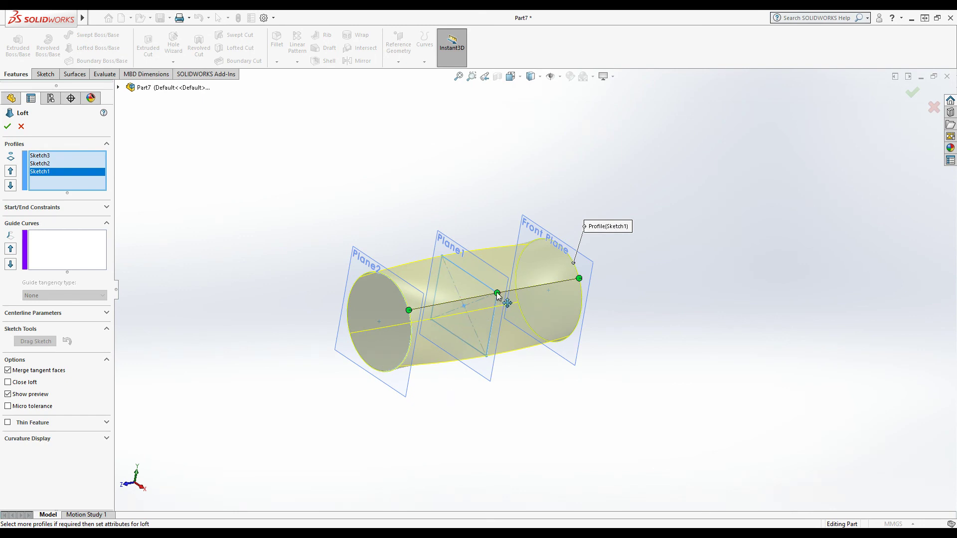
{"action": "left_click_drag", "start_coordinate": [498, 294], "coordinate": [487, 353]}
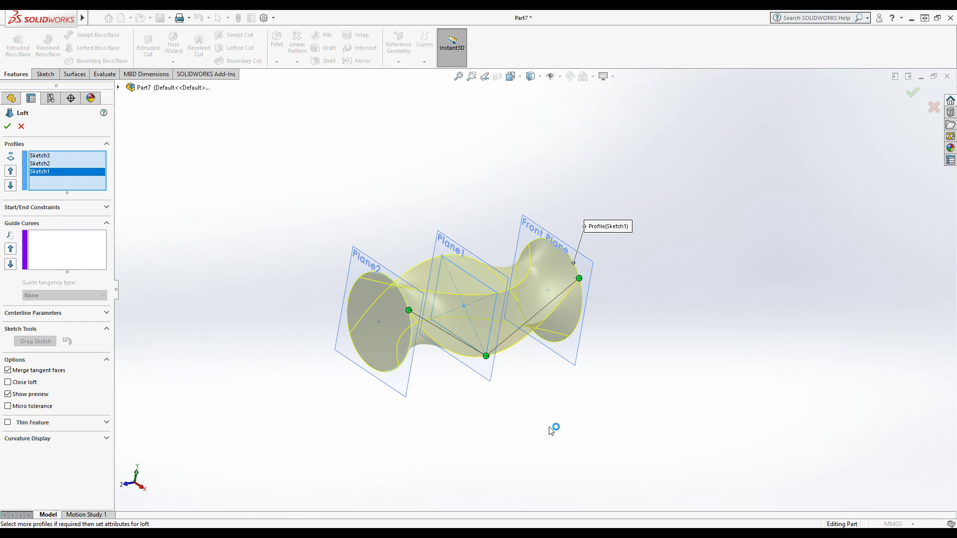
{"action": "middle_click_drag", "start_coordinate": [554, 427], "coordinate": [550, 328]}
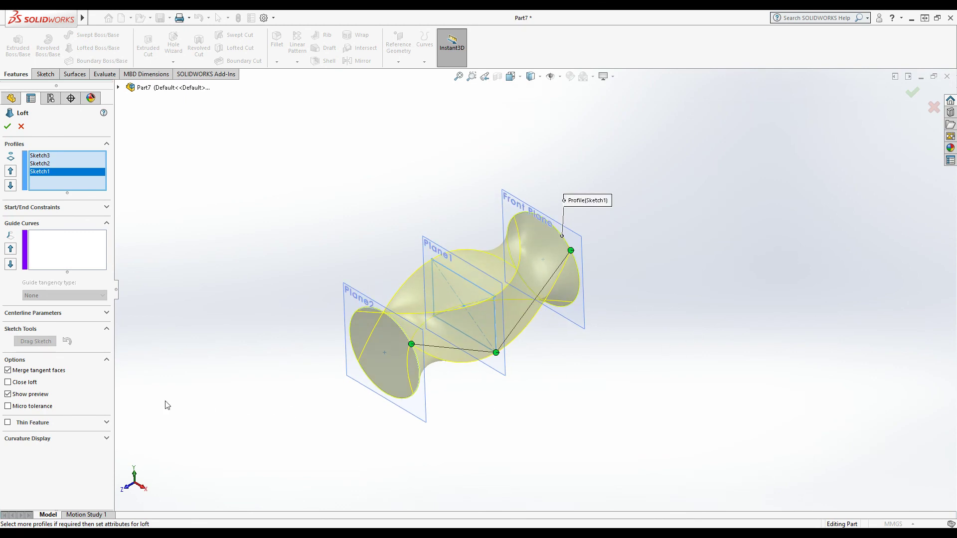
{"action": "left_click", "coordinate": [913, 95]}
Orbit the finished Loft1 body to inspect its twisted shape.
{"action": "middle_click_drag", "start_coordinate": [606, 189], "coordinate": [497, 385]}
{"action": "middle_click_drag", "start_coordinate": [389, 438], "coordinate": [417, 193]}
{"action": "middle_click_drag", "start_coordinate": [368, 239], "coordinate": [487, 433]}
{"action": "middle_click_drag", "start_coordinate": [544, 455], "coordinate": [674, 196]}
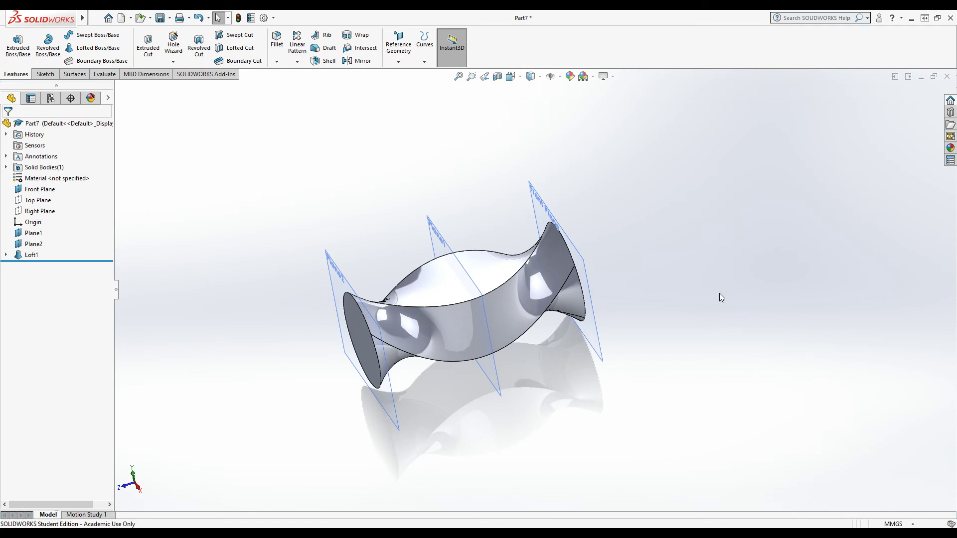